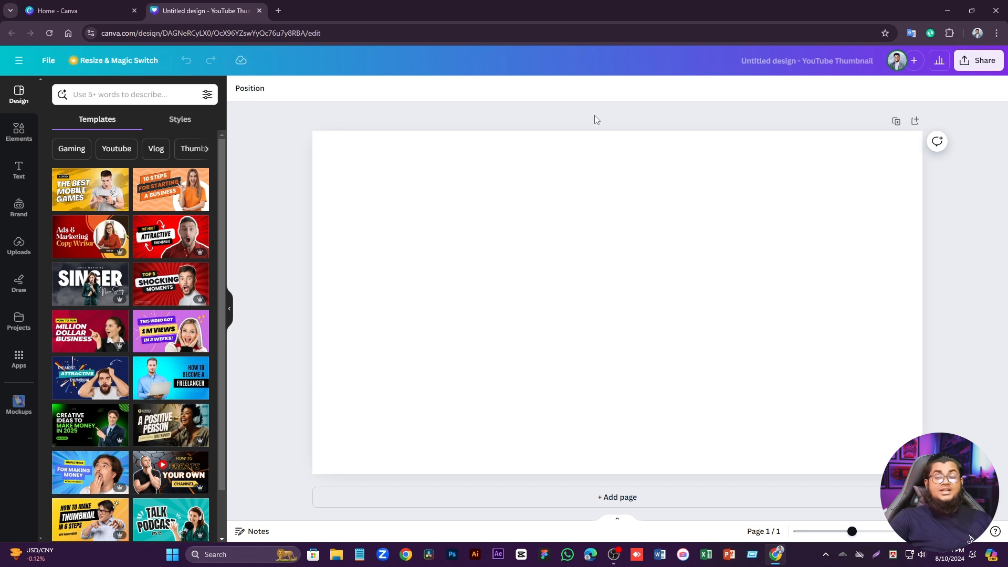
Paste the copied thumbnail image onto the blank page and undo the paste.
key("ctrl+v")
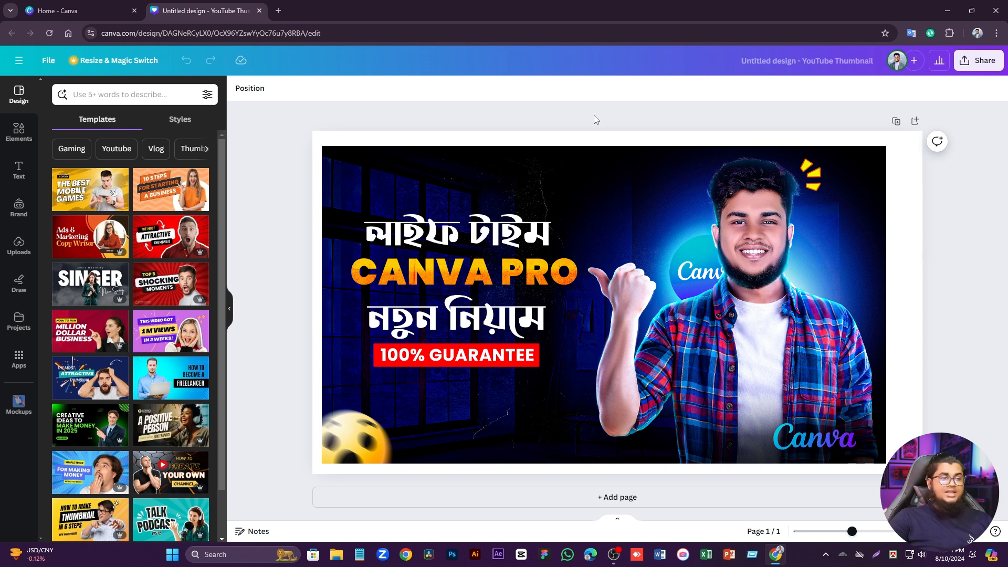
key("ctrl+z")
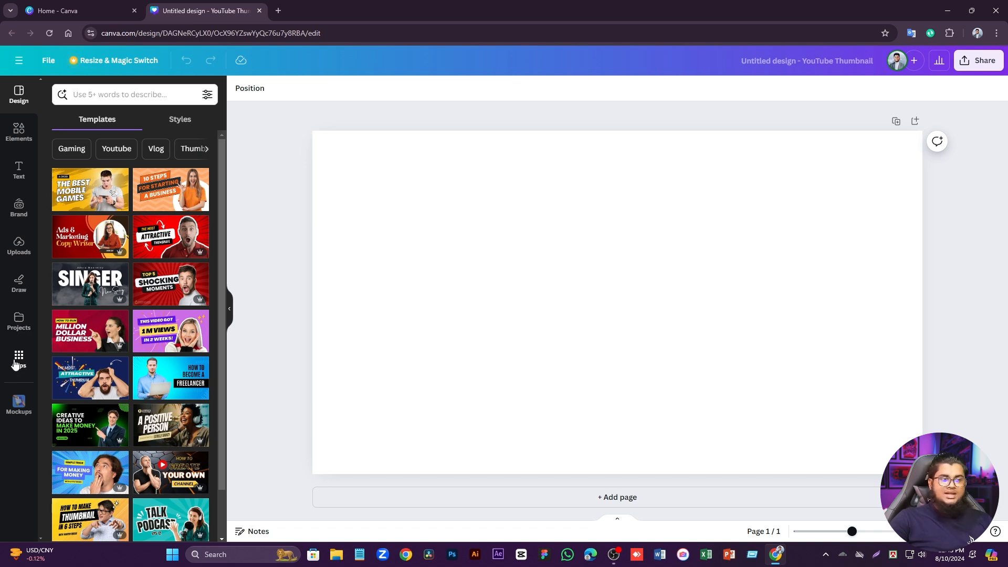
Browse the available Canva apps and open the Mockups app from the popular ones.
left_click(19, 357)
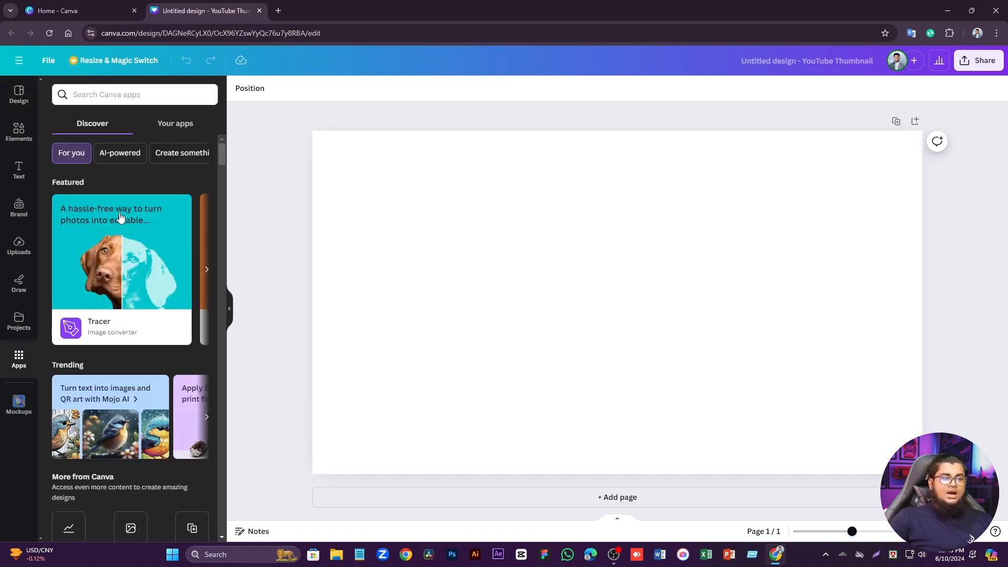
scroll(130, 216, "down", 3)
scroll(130, 216, "down", 10)
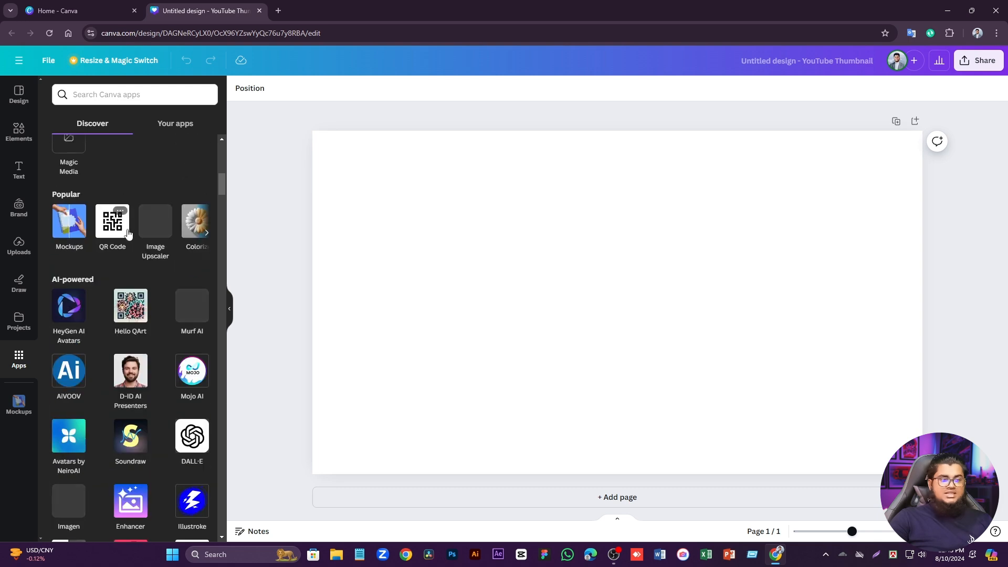
scroll(126, 240, "down", 3)
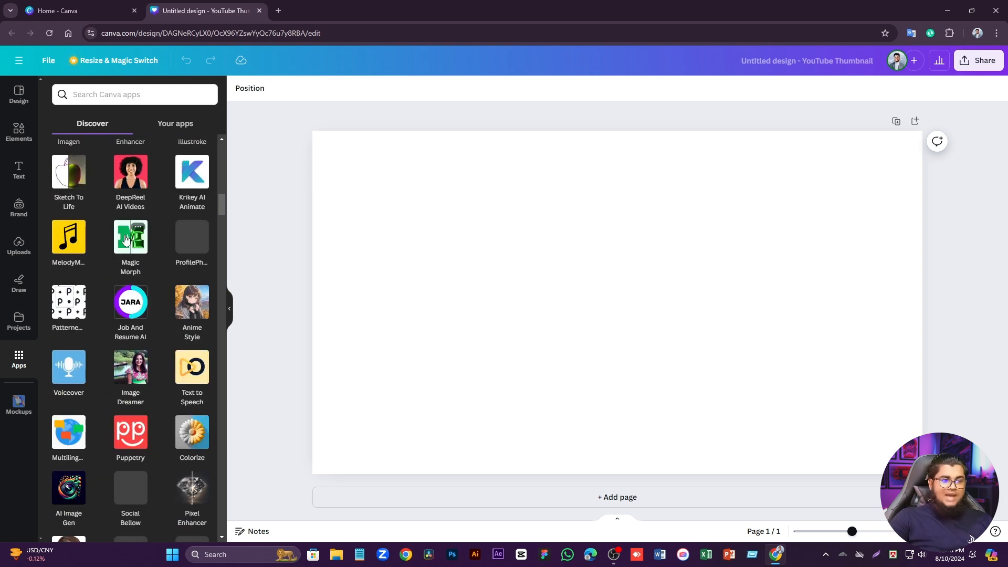
scroll(149, 273, "down", 3)
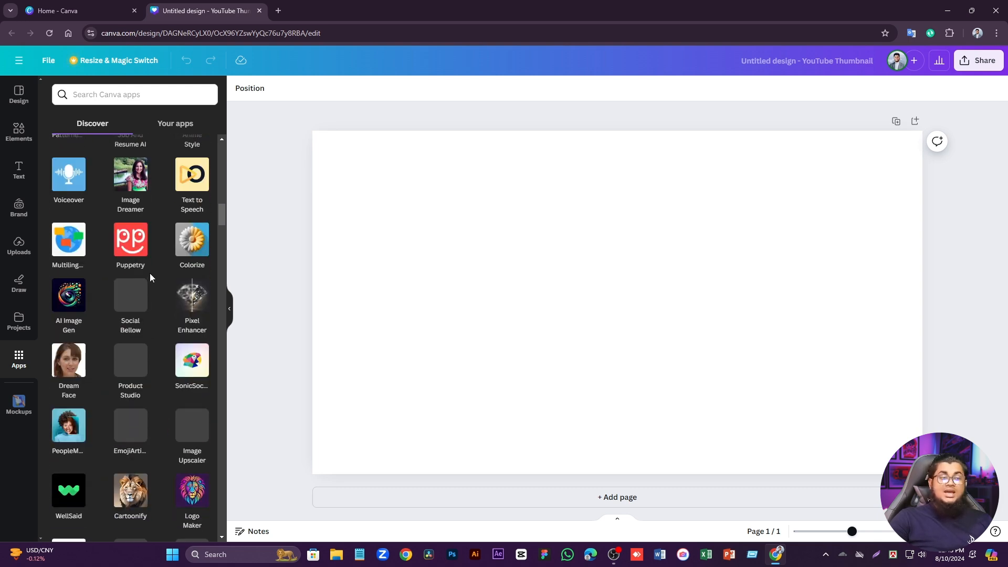
scroll(153, 271, "down", 3)
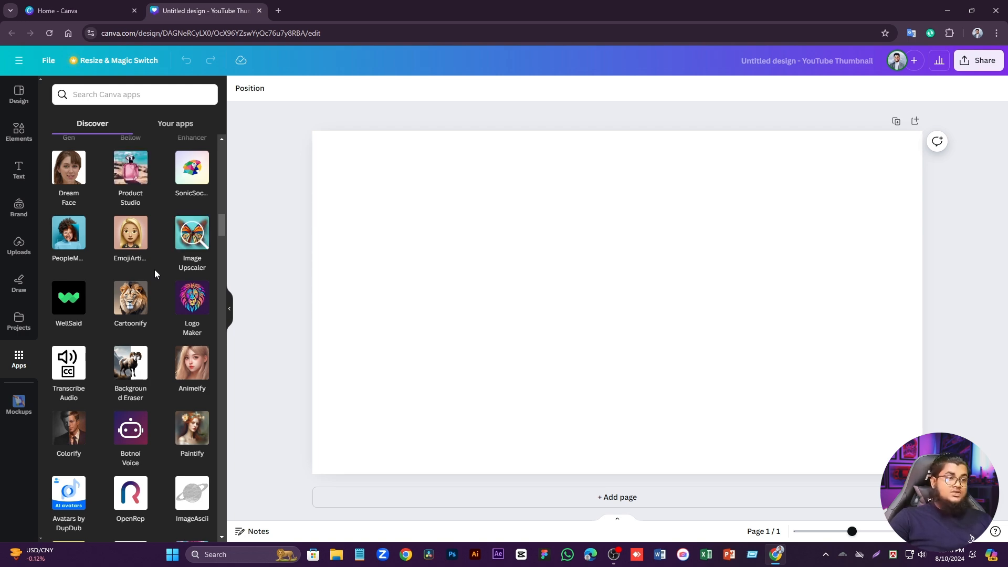
scroll(155, 270, "up", 10)
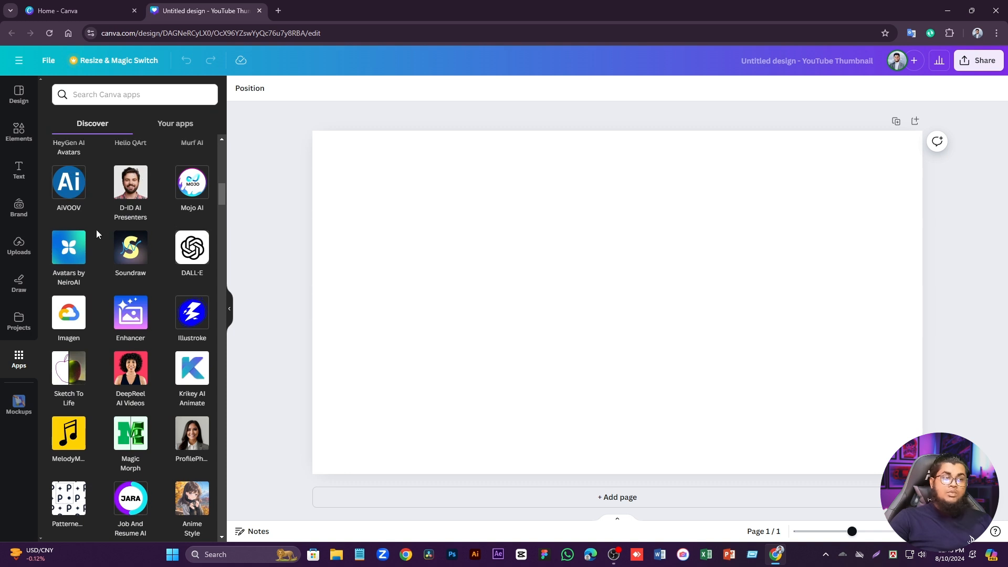
scroll(96, 234, "up", 4)
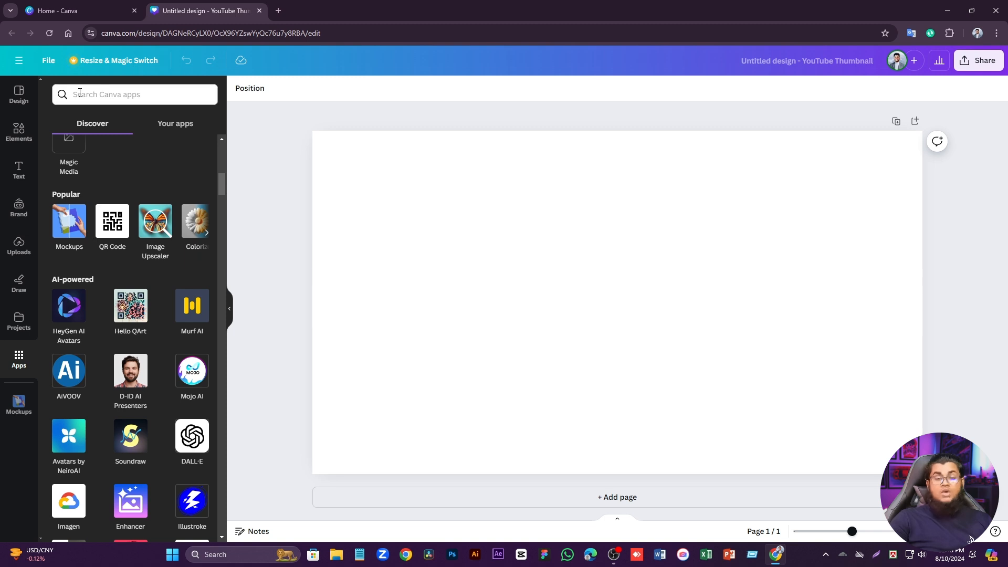
left_click(74, 233)
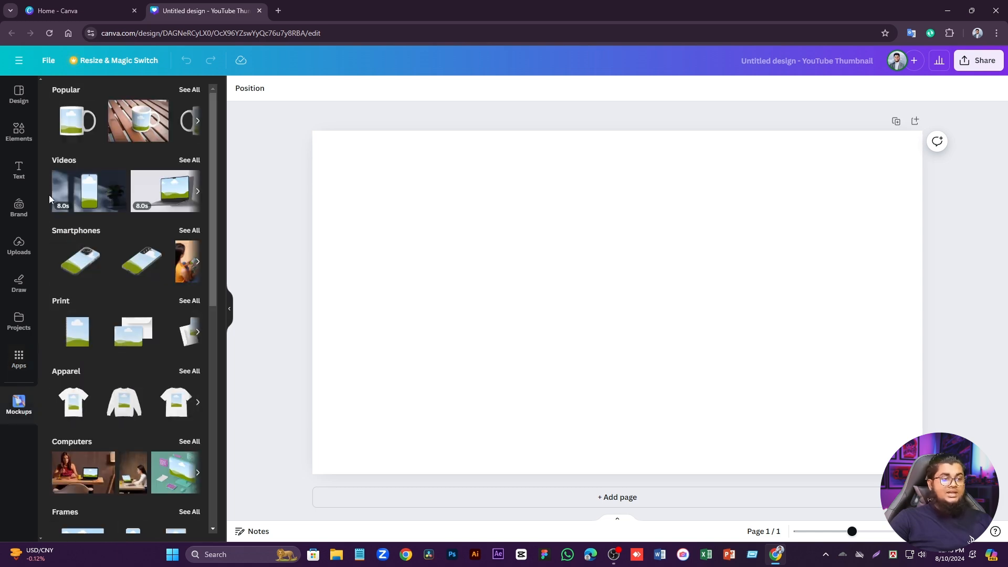
Look through the mockup categories and open the full Videos collection.
scroll(149, 210, "down", 1)
scroll(150, 210, "down", 6)
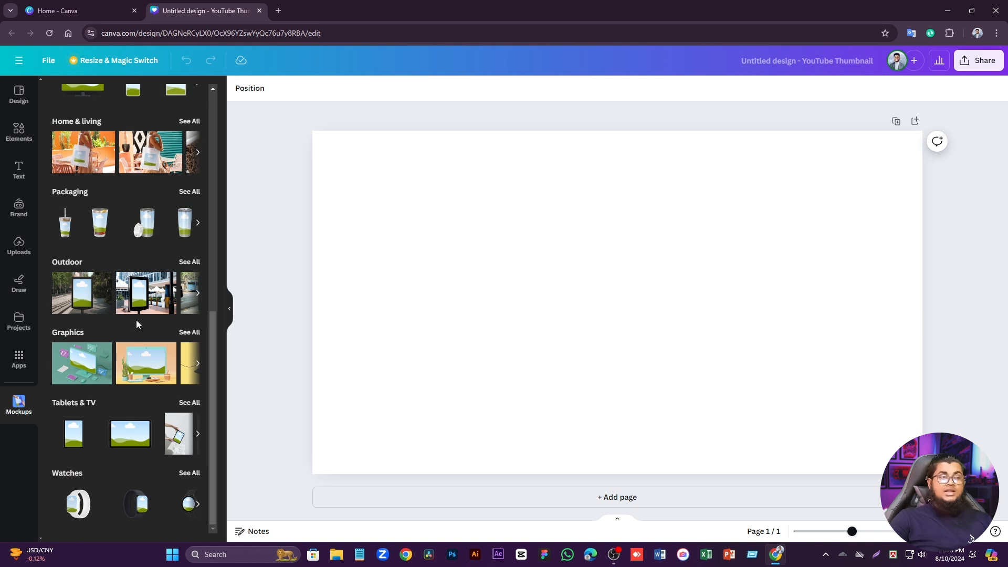
scroll(136, 297, "up", 3)
scroll(136, 297, "up", 4)
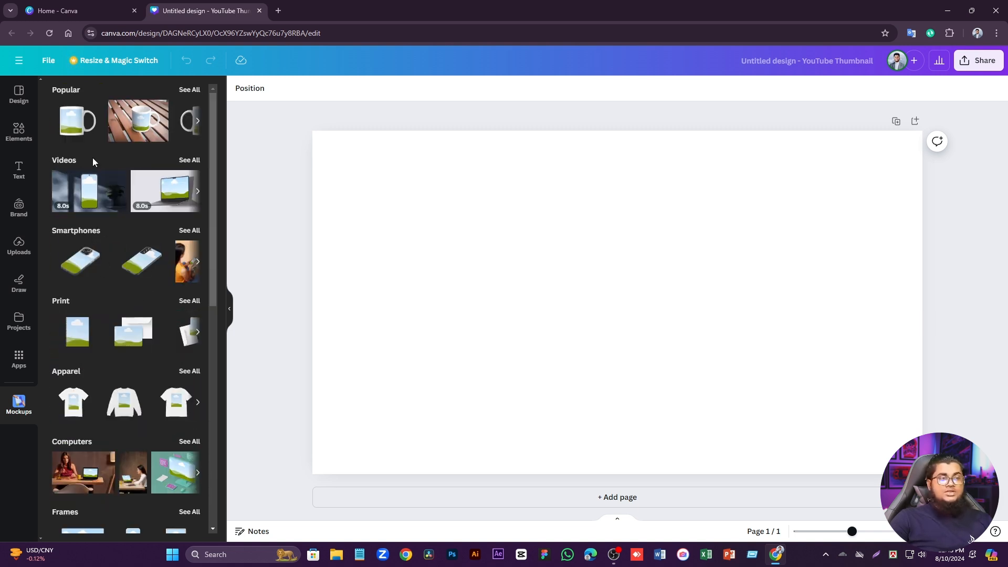
left_click(183, 160)
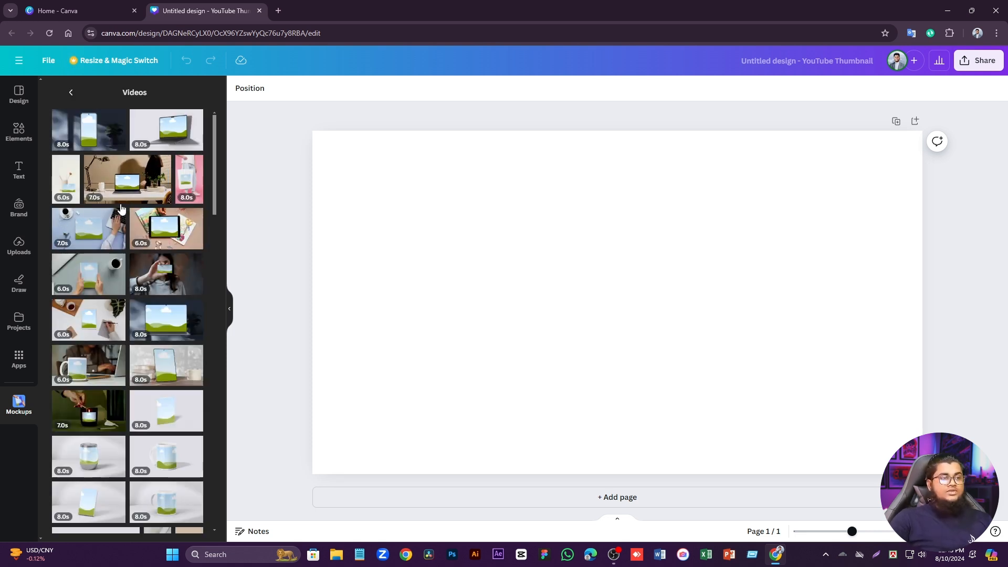
Add the video mockup of a laptop on a sunlit desk to the page and open the uploaded images.
scroll(126, 210, "down", 8)
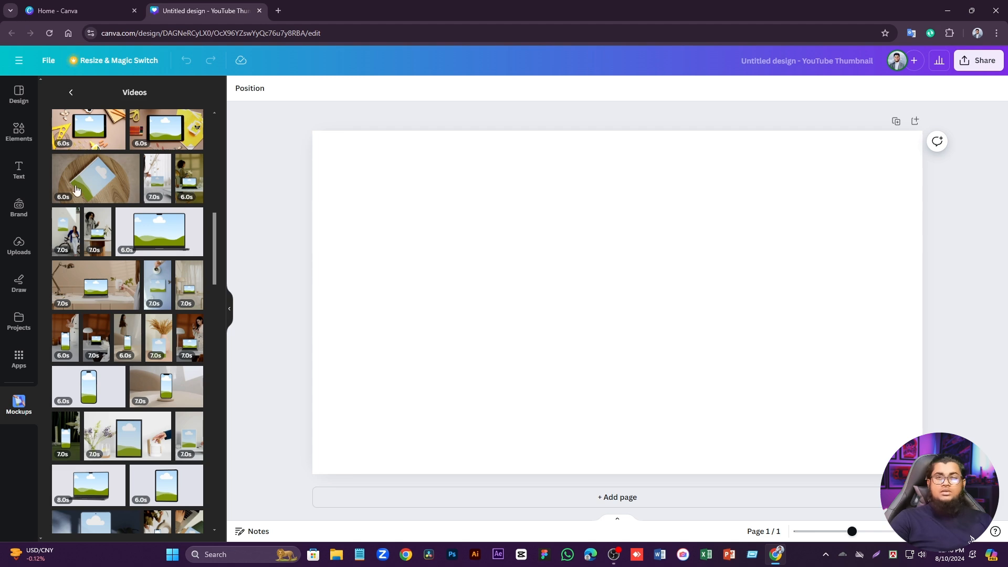
scroll(139, 181, "down", 4)
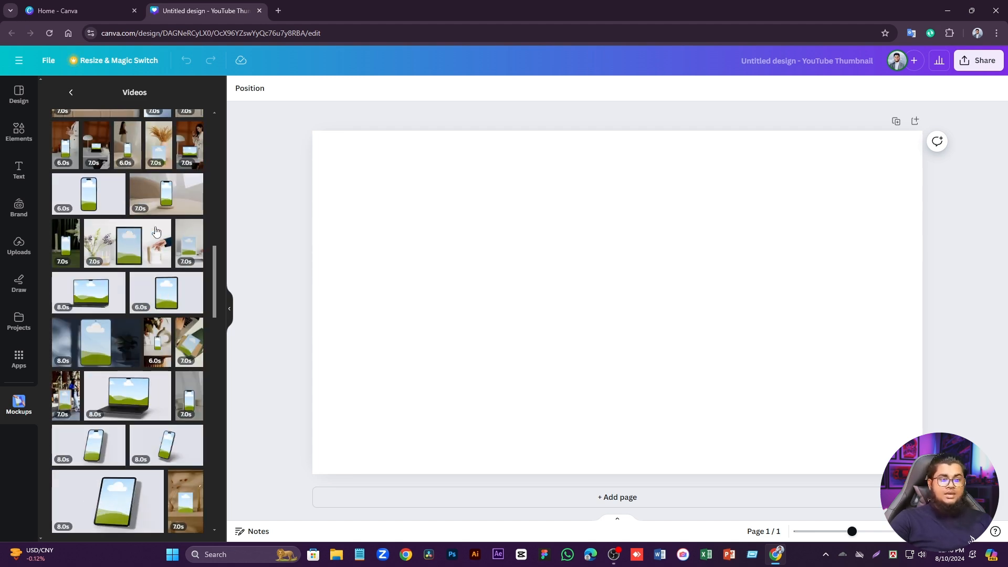
scroll(150, 239, "down", 8)
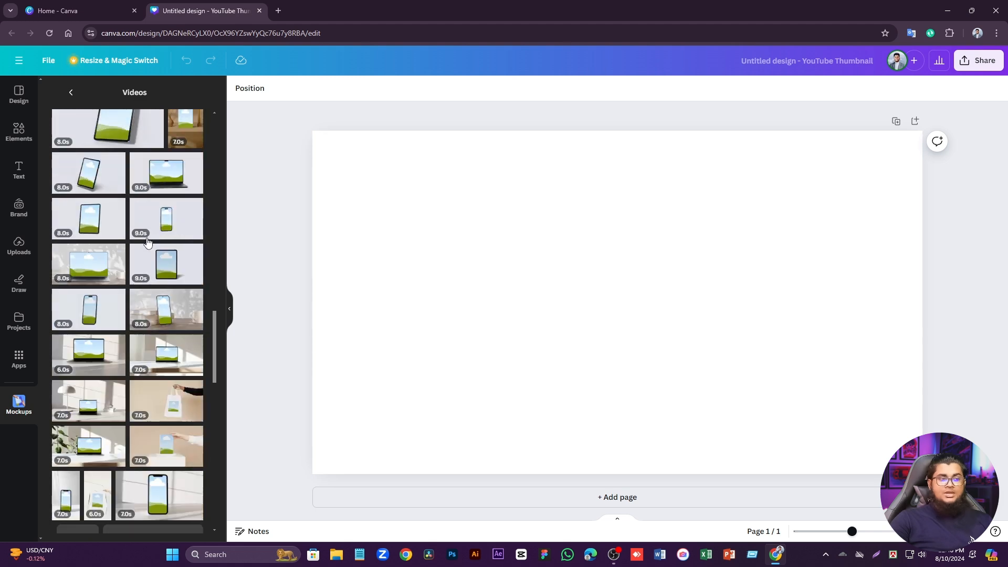
scroll(145, 242, "down", 4)
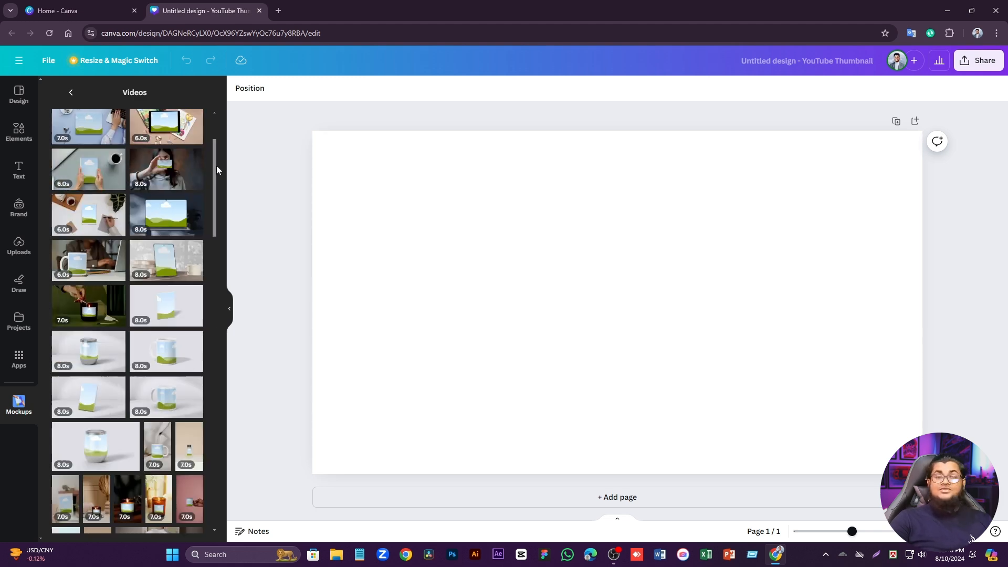
left_click_drag(216, 165, 221, 192)
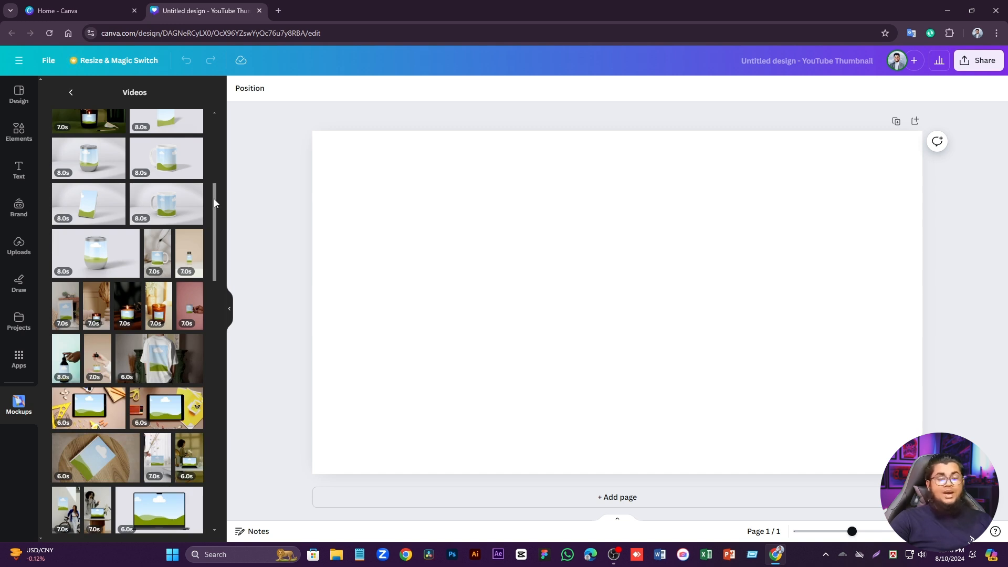
left_click_drag(214, 203, 87, 95)
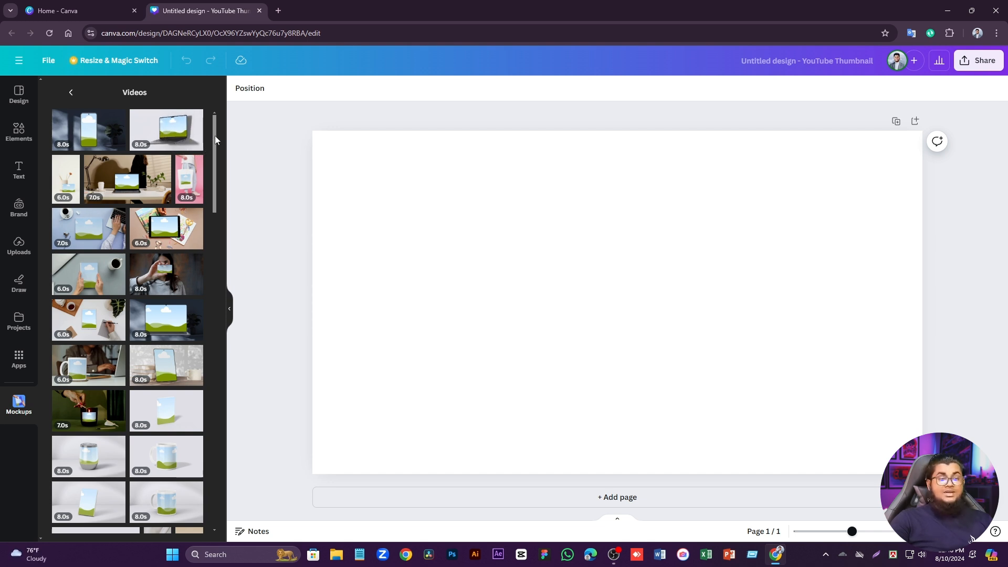
left_click_drag(215, 135, 229, 406)
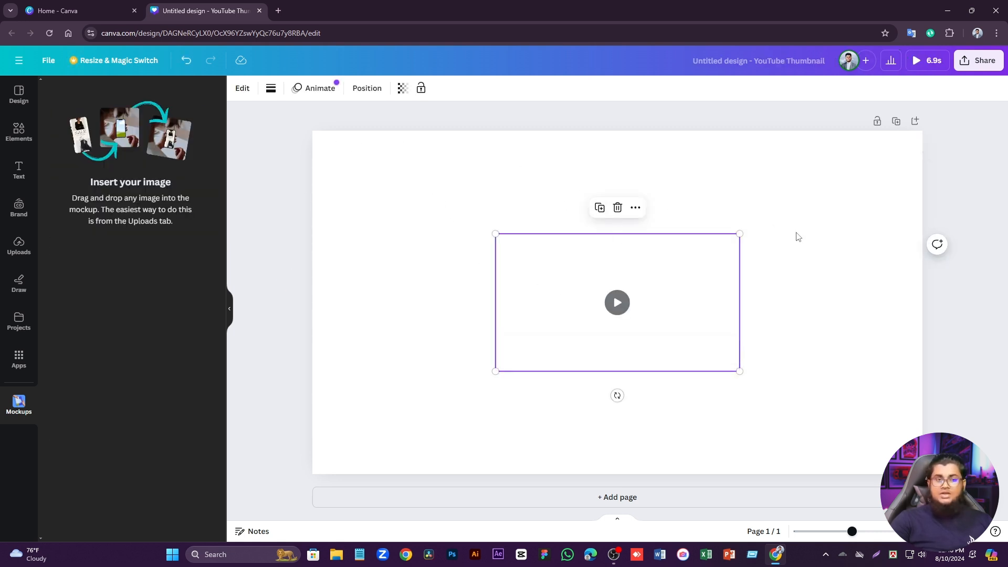
mouse_move(659, 233)
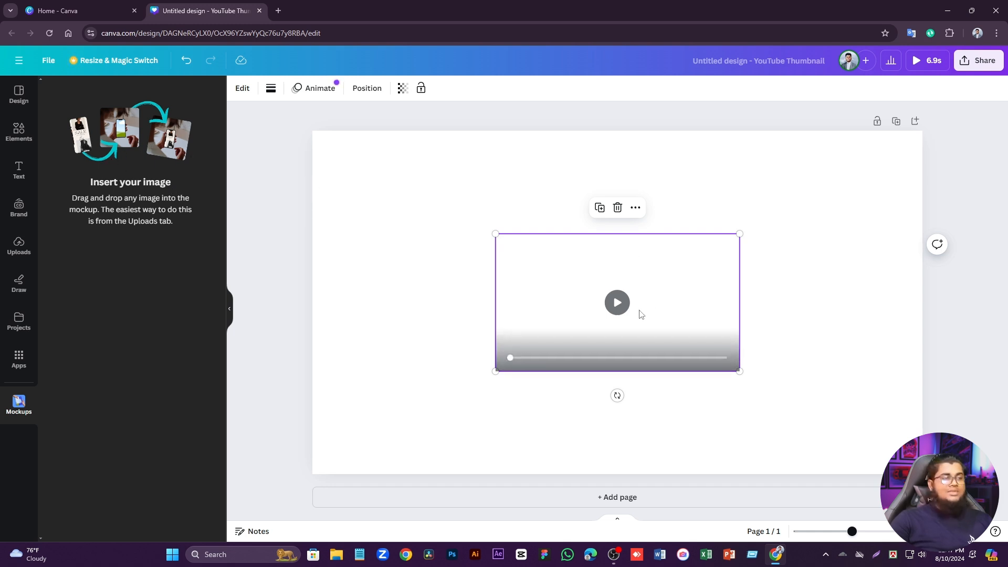
left_click(17, 252)
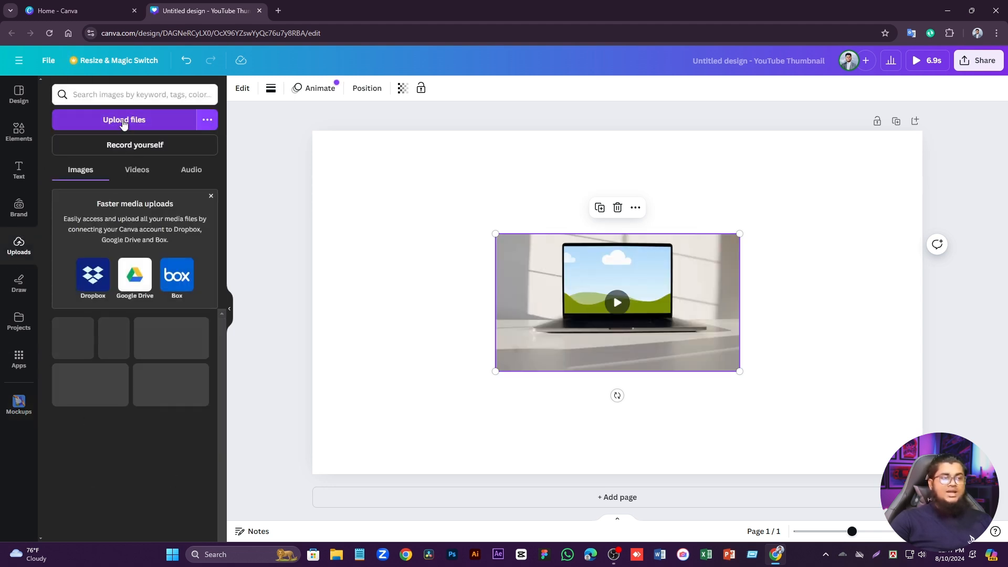
left_click(159, 120)
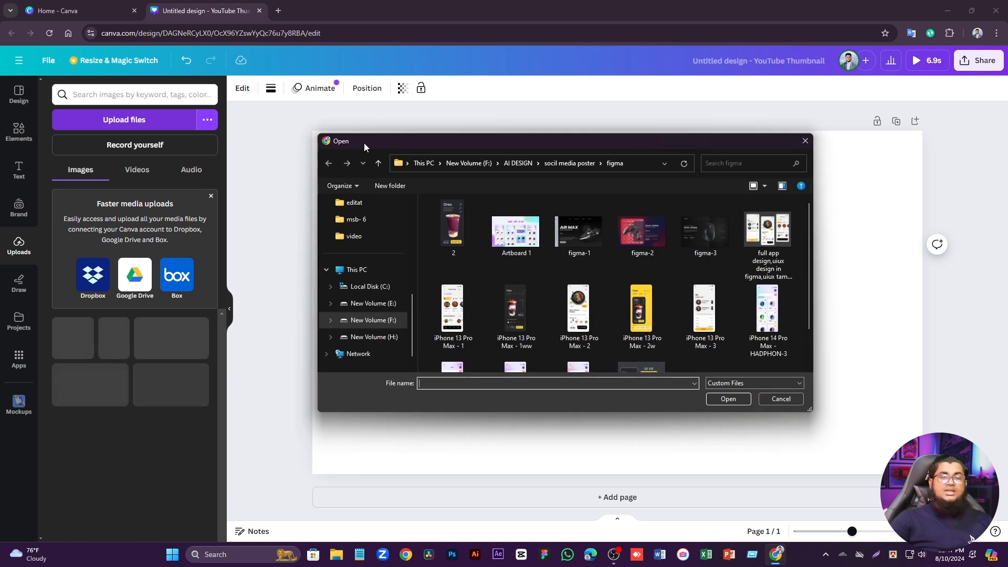
scroll(446, 228, "down", 1)
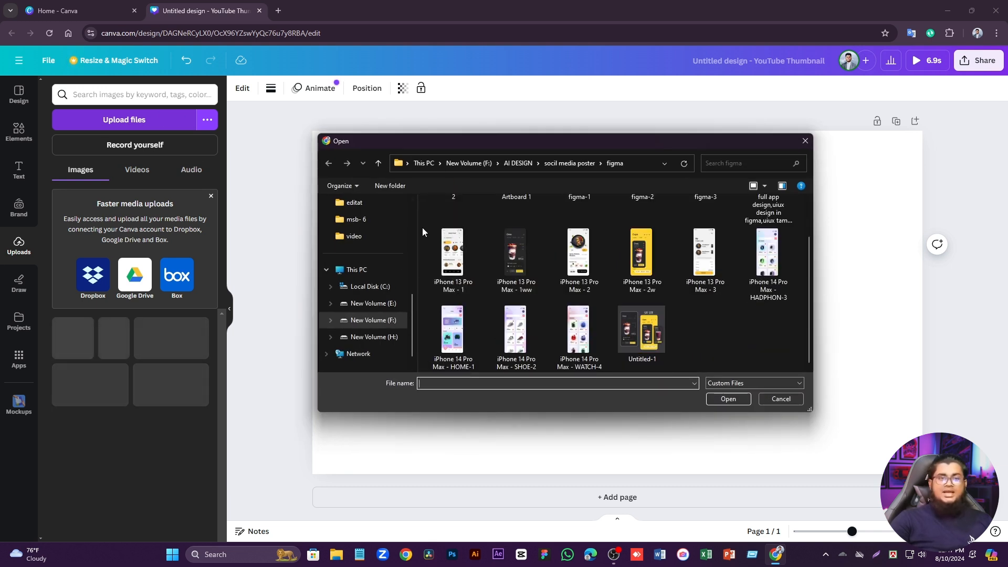
left_click(798, 145)
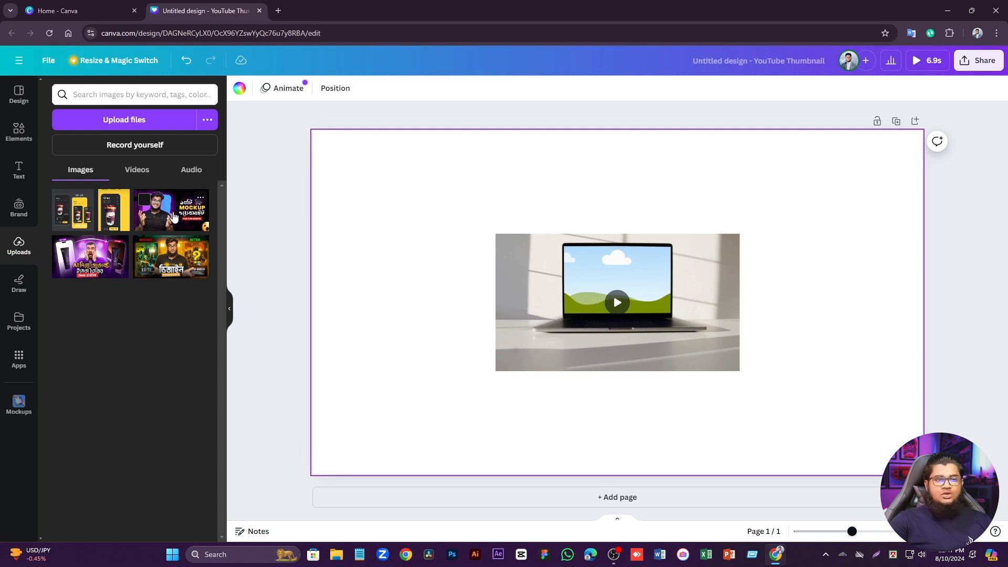
Place the uploaded purple "MOCKUP FOR DESIGNERS" thumbnail into the laptop mockup's screen.
left_click(173, 217)
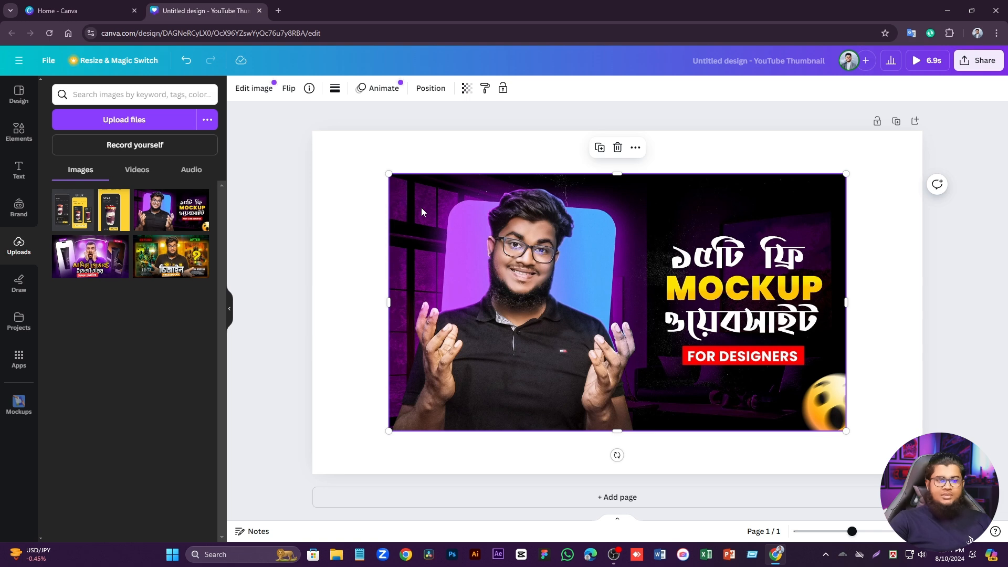
left_click_drag(421, 211, 571, 270)
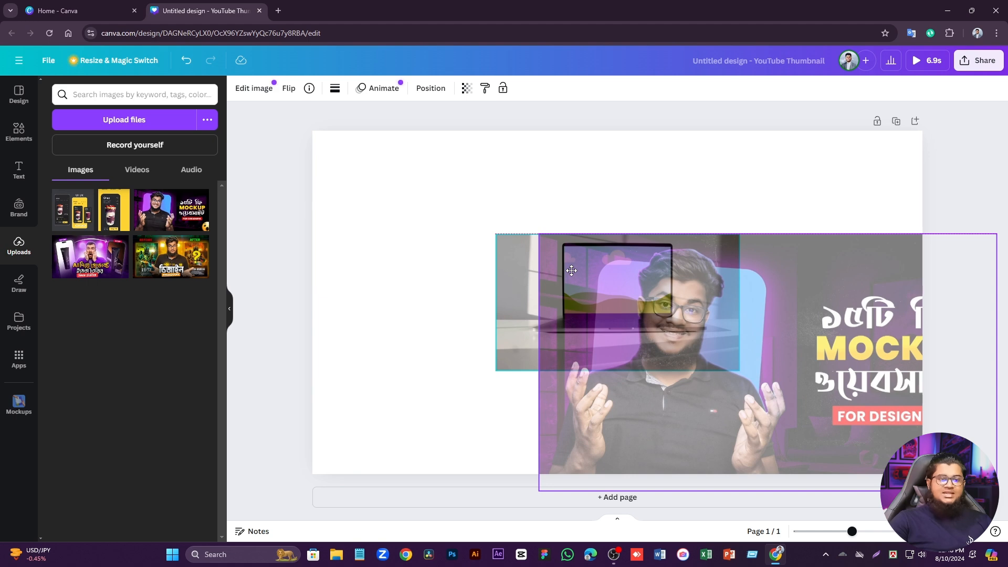
left_click_drag(571, 270, 572, 270)
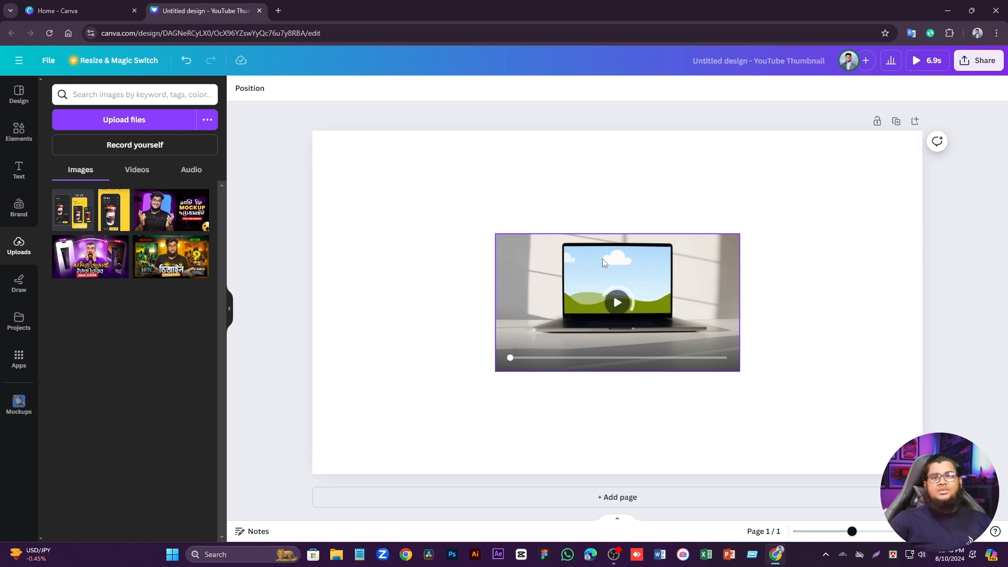
Enlarge the laptop video mockup to cover the whole page and play it.
left_click(500, 241)
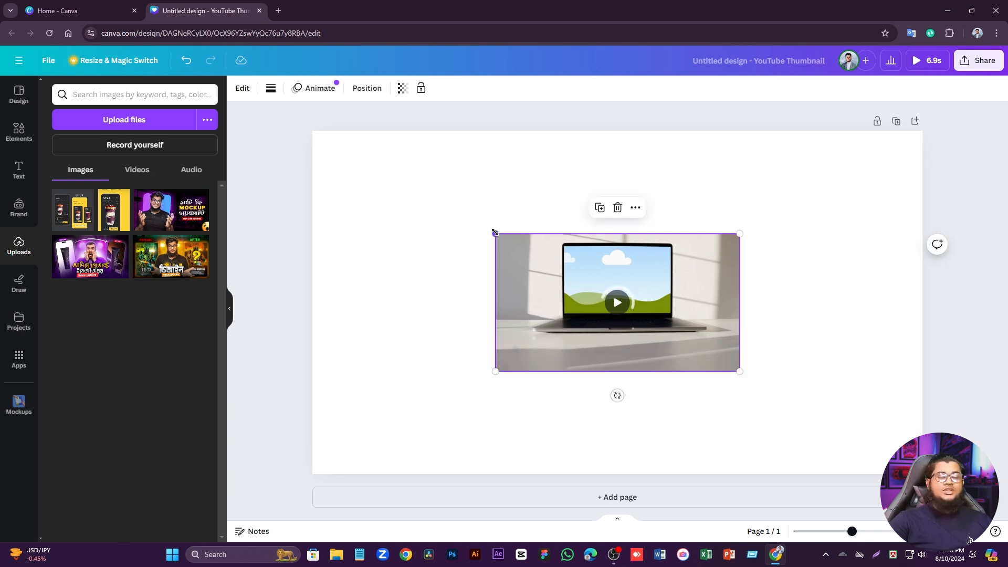
left_click_drag(495, 232, 313, 131)
left_click_drag(740, 375, 923, 474)
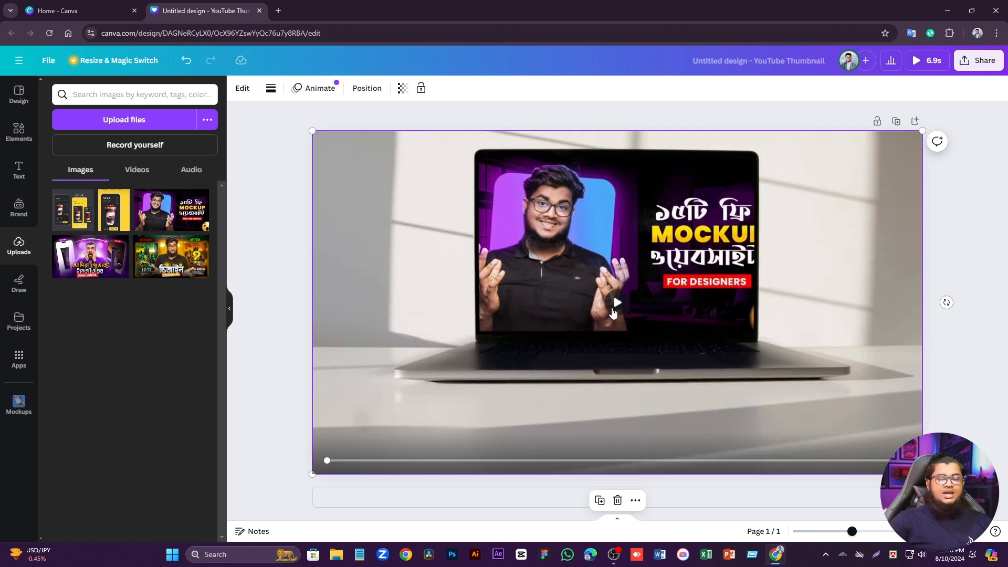
left_click(614, 308)
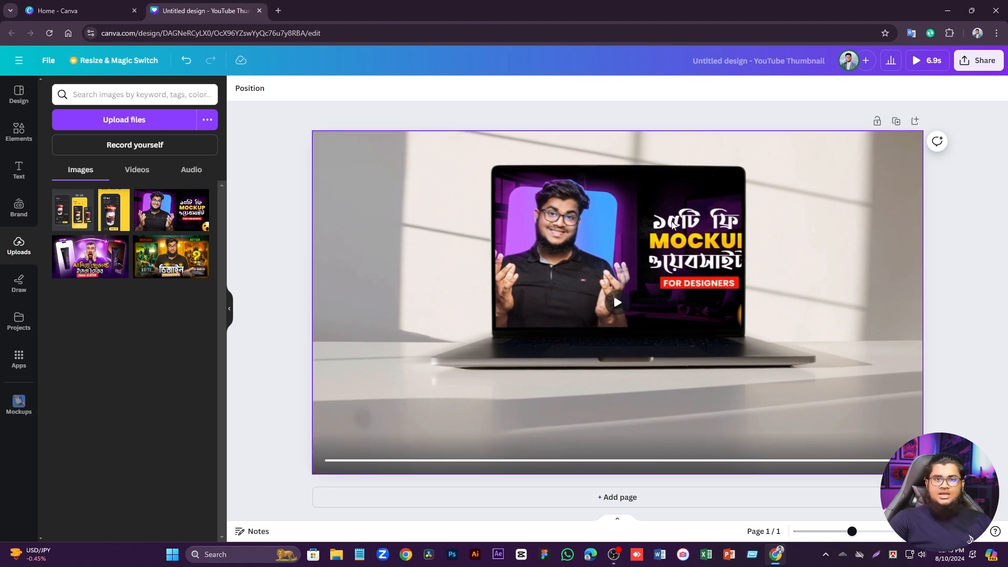
Fit the whole thumbnail inside the laptop mockup's screen, apply the change and play the mockup video.
left_click(659, 238)
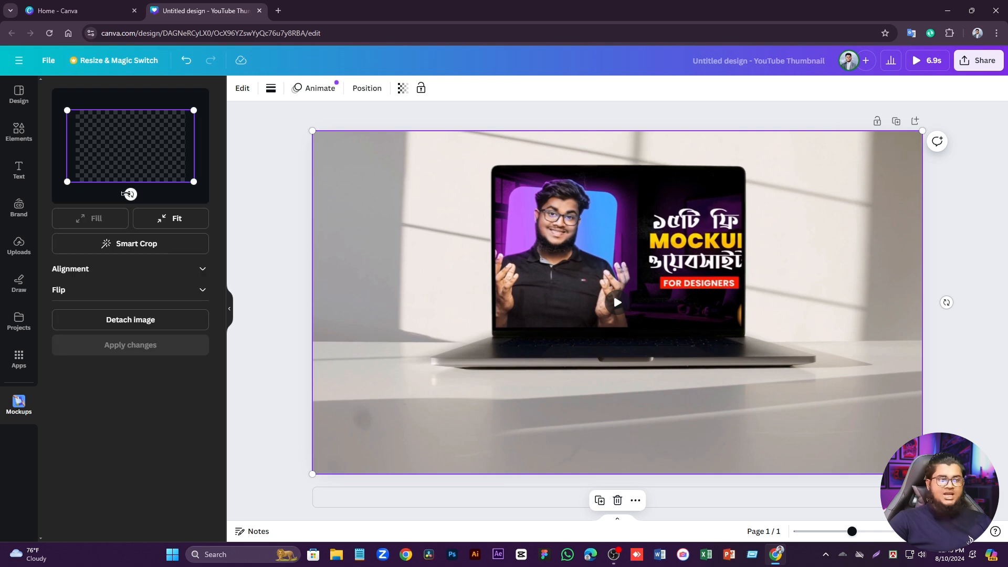
left_click(169, 218)
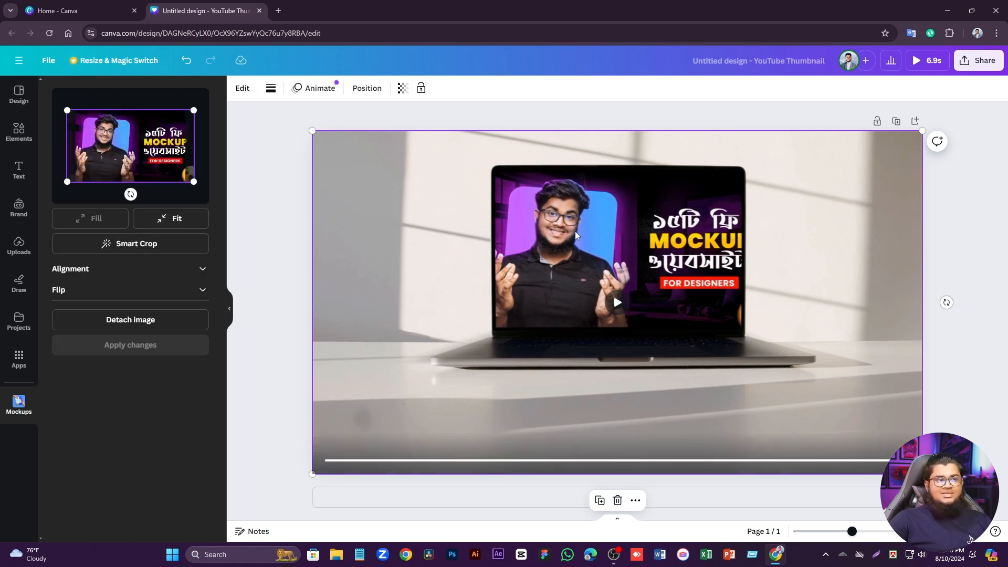
left_click(183, 220)
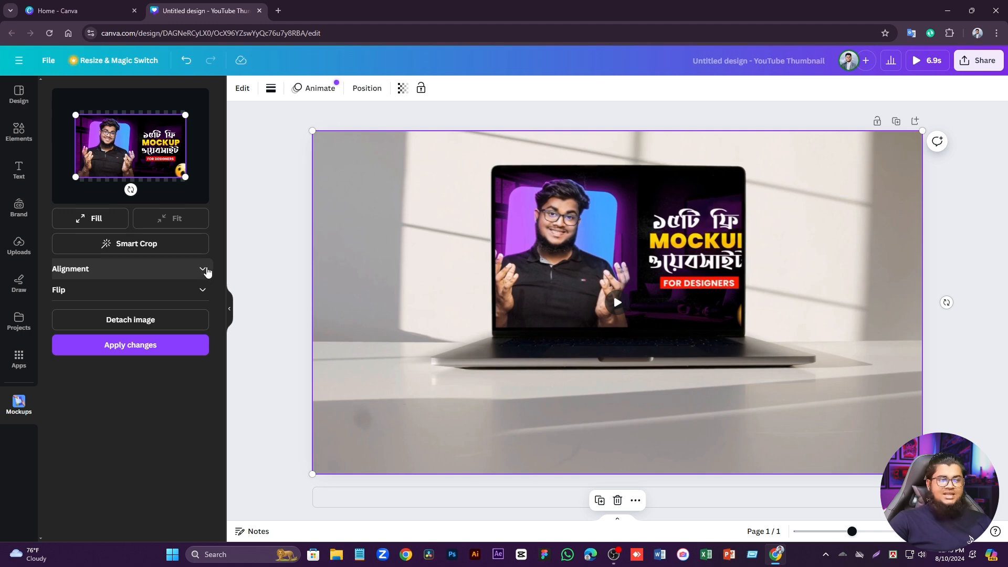
left_click(208, 290)
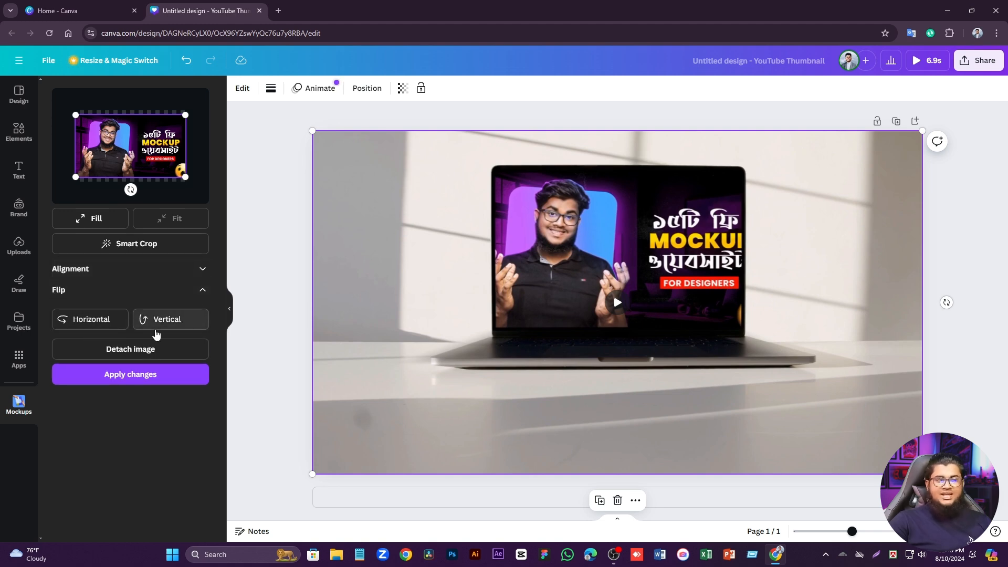
left_click(202, 270)
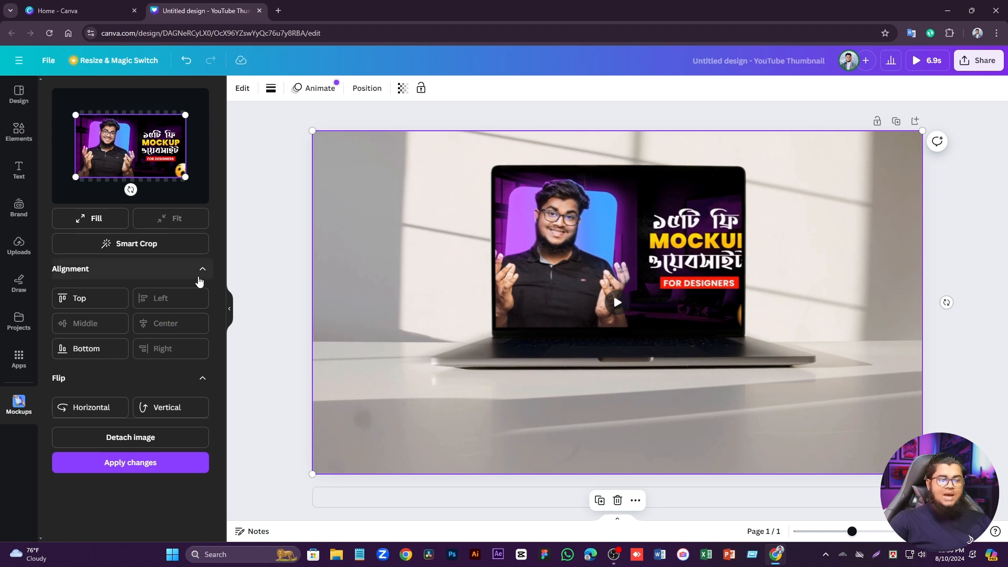
left_click(200, 277)
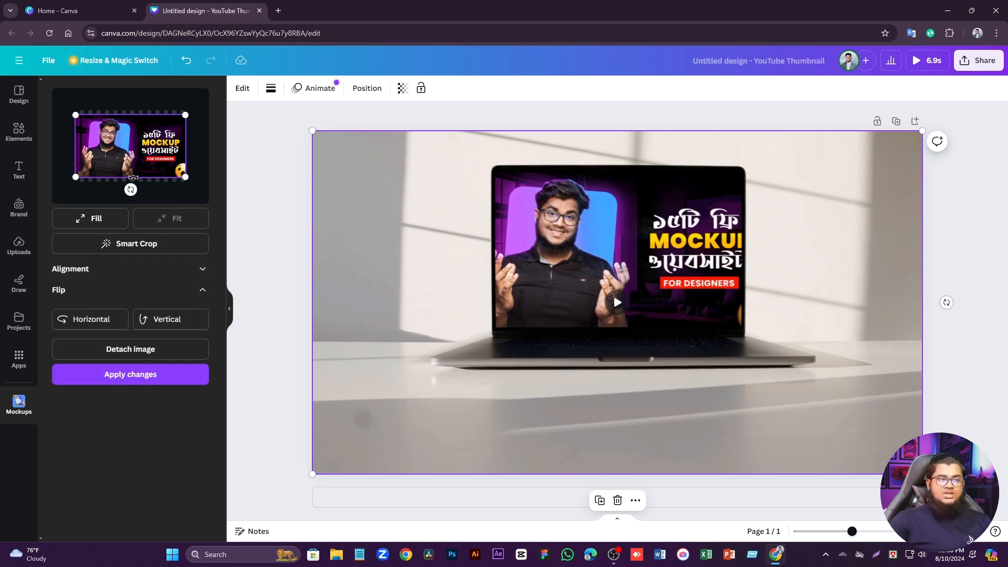
left_click(160, 374)
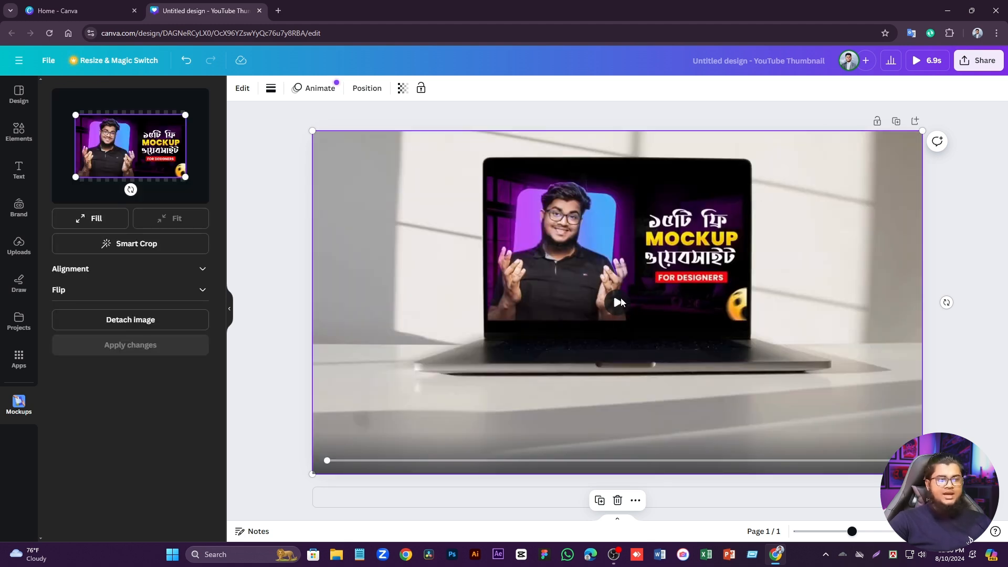
left_click(644, 330)
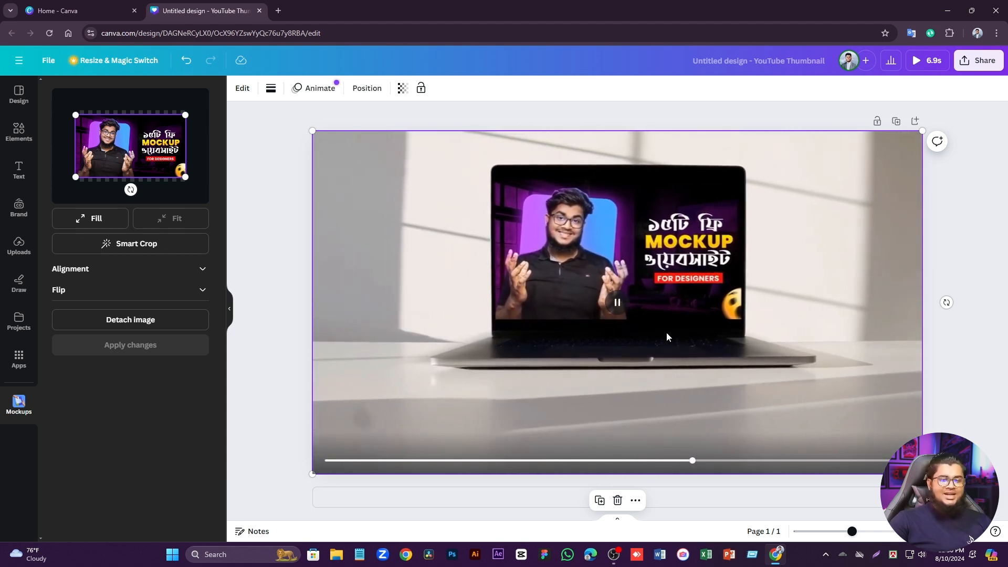
Add a second page and place the video mockup of a smartphone against a dark shadowed wall on it.
left_click(727, 498)
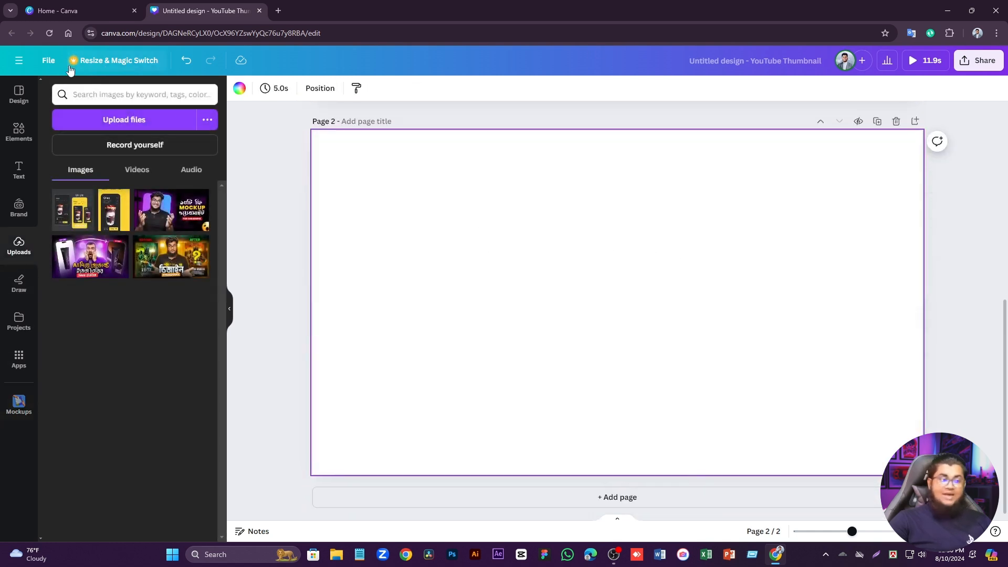
left_click(19, 360)
scroll(81, 327, "down", 4)
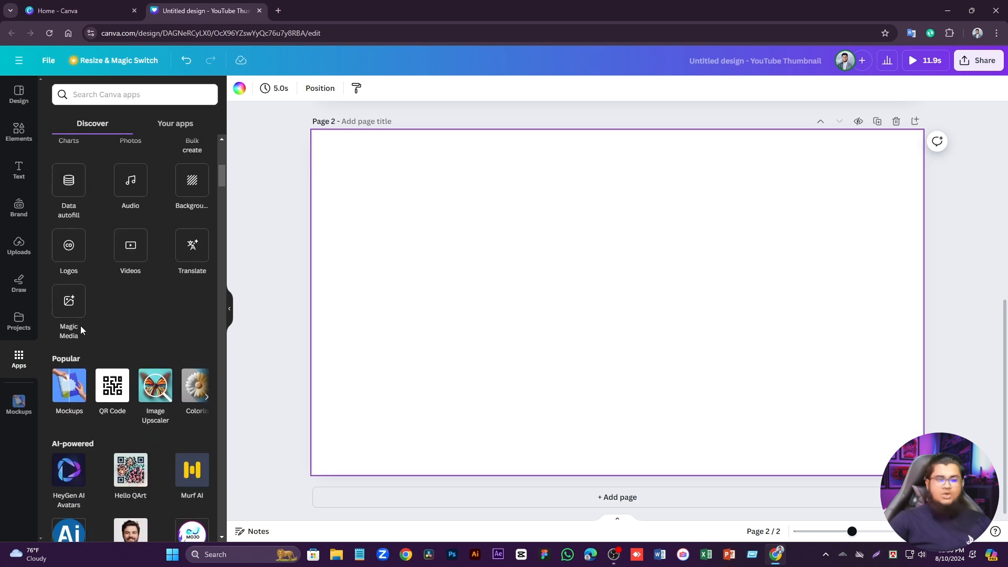
left_click(65, 388)
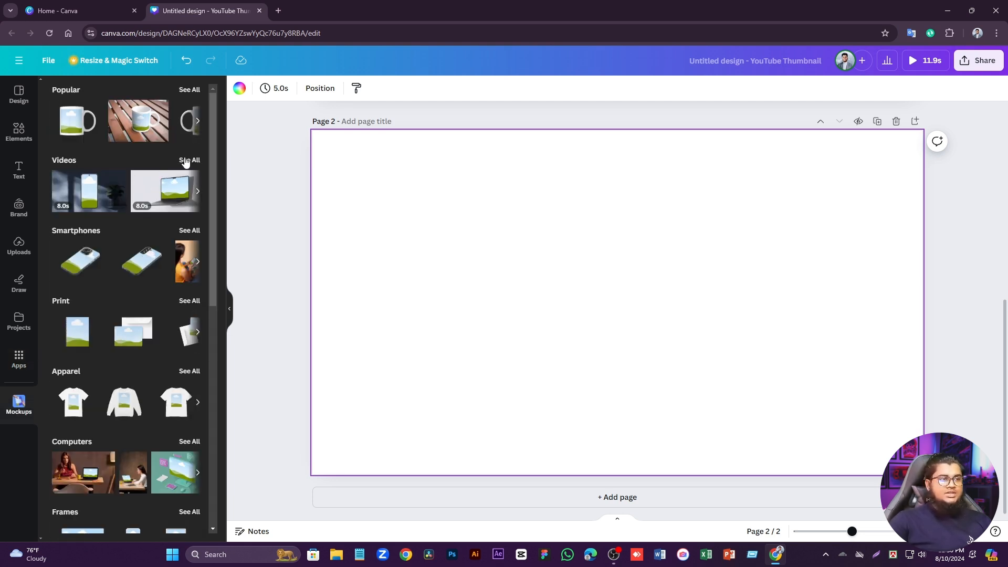
left_click(188, 161)
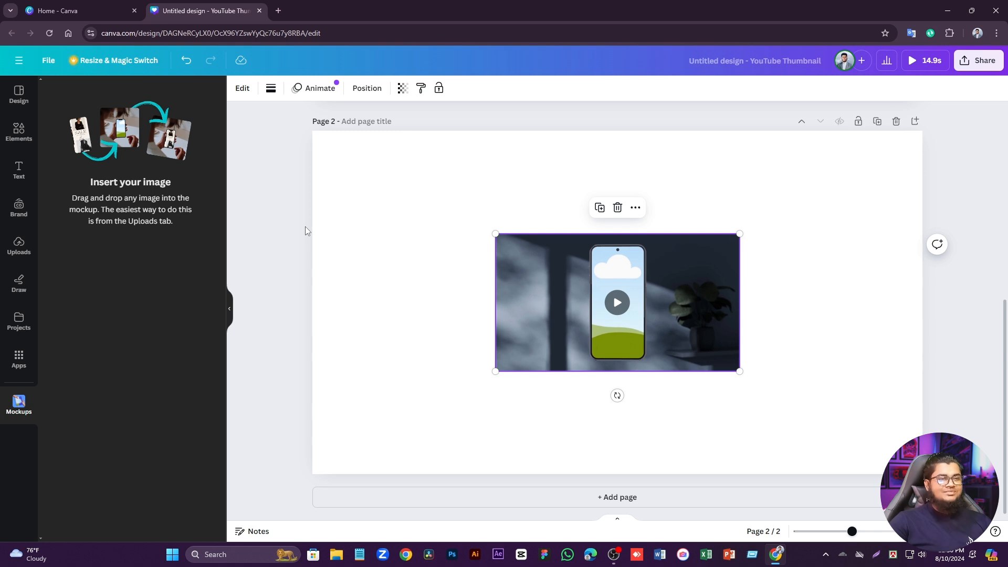
Place the uploaded yellow "Cups" app screen image into the smartphone mockup's screen.
left_click(21, 247)
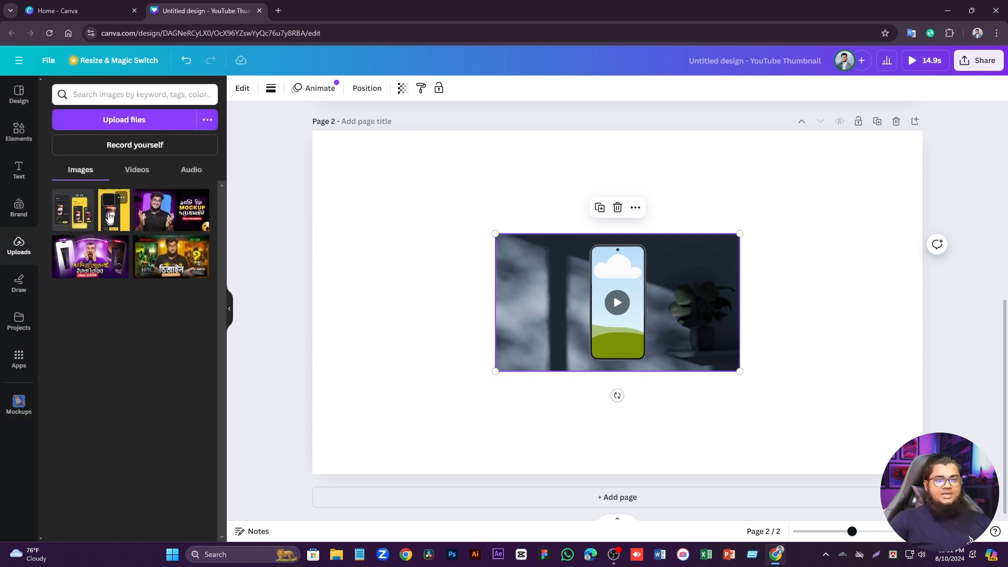
left_click_drag(109, 217, 610, 279)
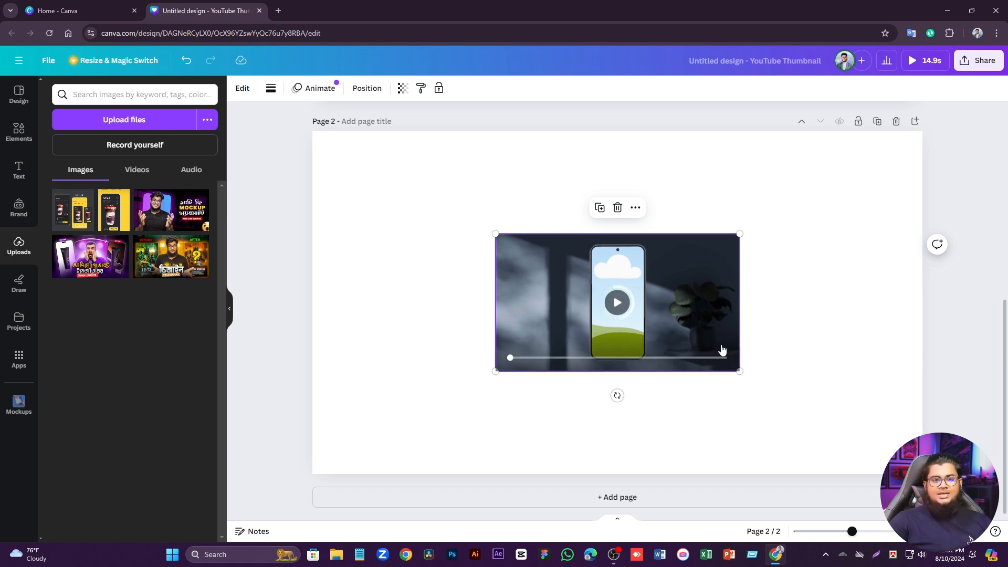
Enlarge the smartphone video mockup to cover the whole second page and play it.
left_click_drag(740, 371, 922, 475)
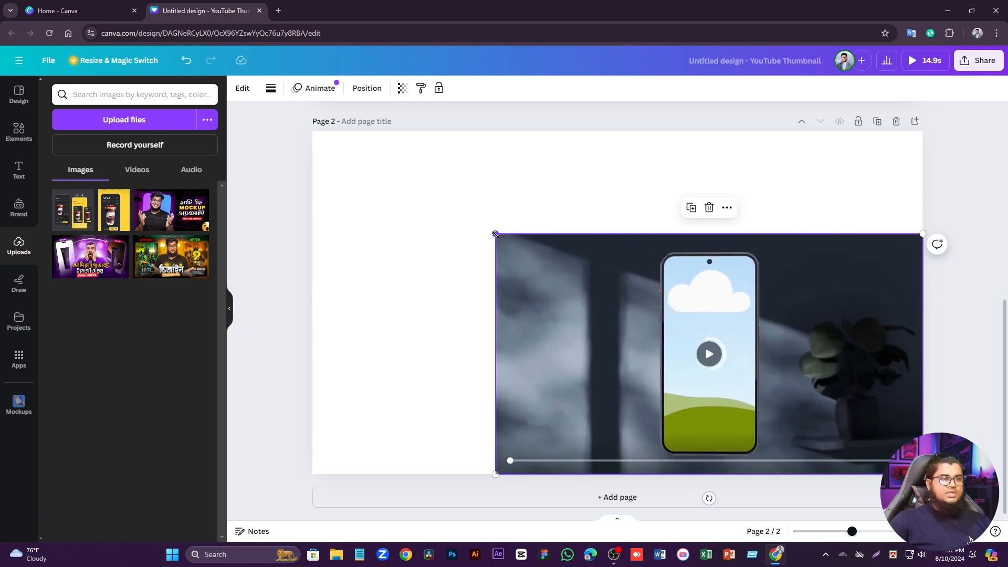
left_click_drag(495, 234, 312, 132)
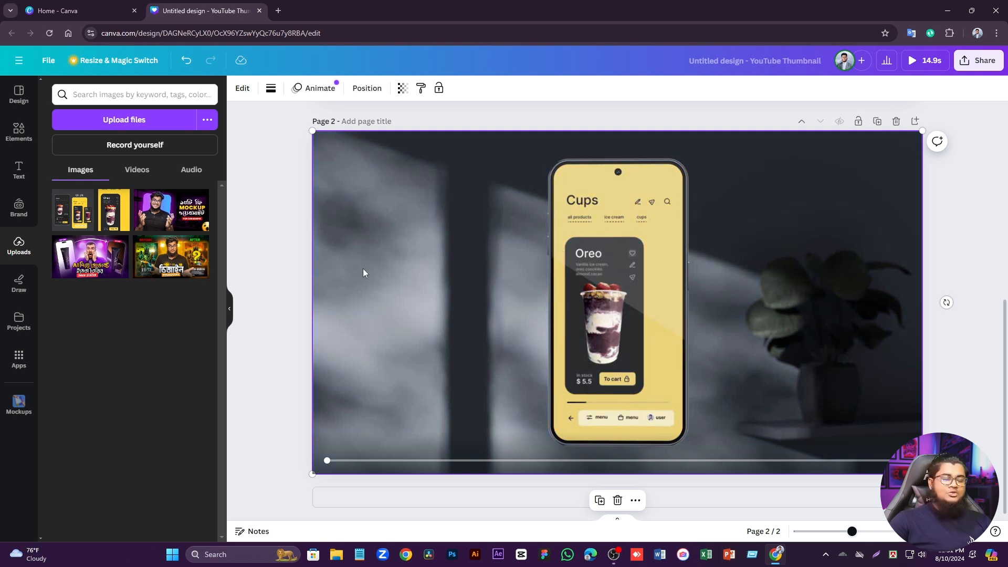
key("space")
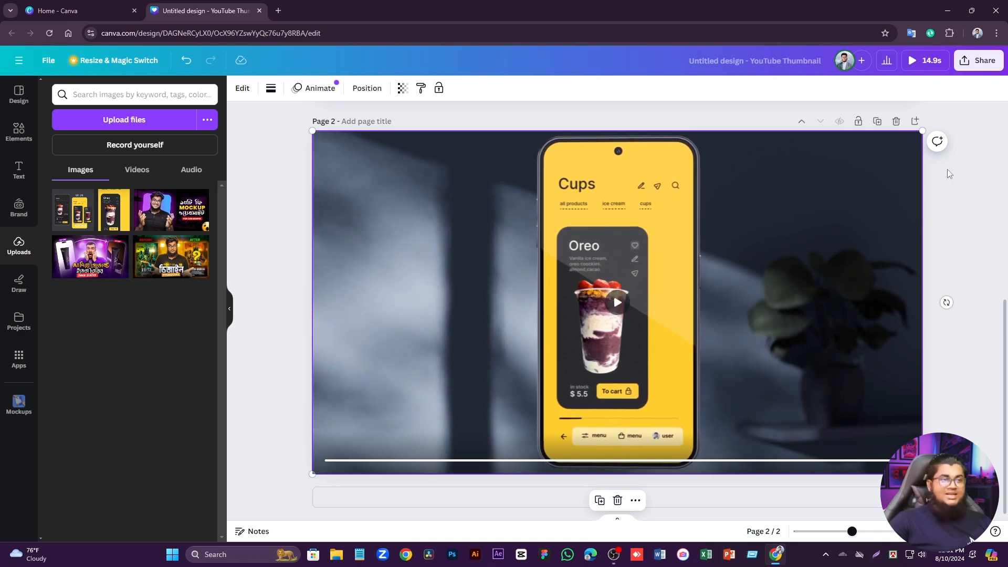
Open the design's download settings for an MP4 video of all pages and keep the quality at 720p.
left_click(965, 64)
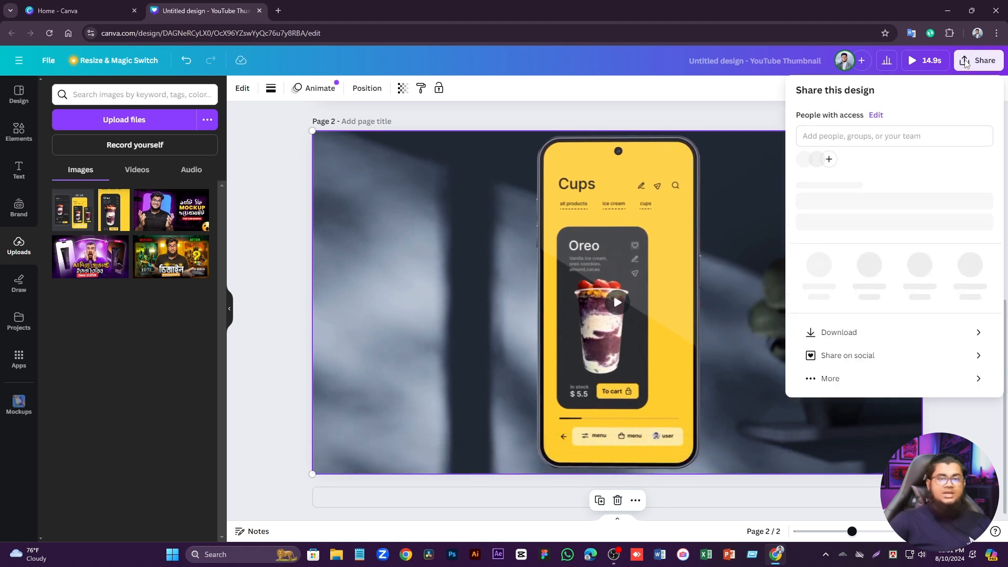
left_click(870, 332)
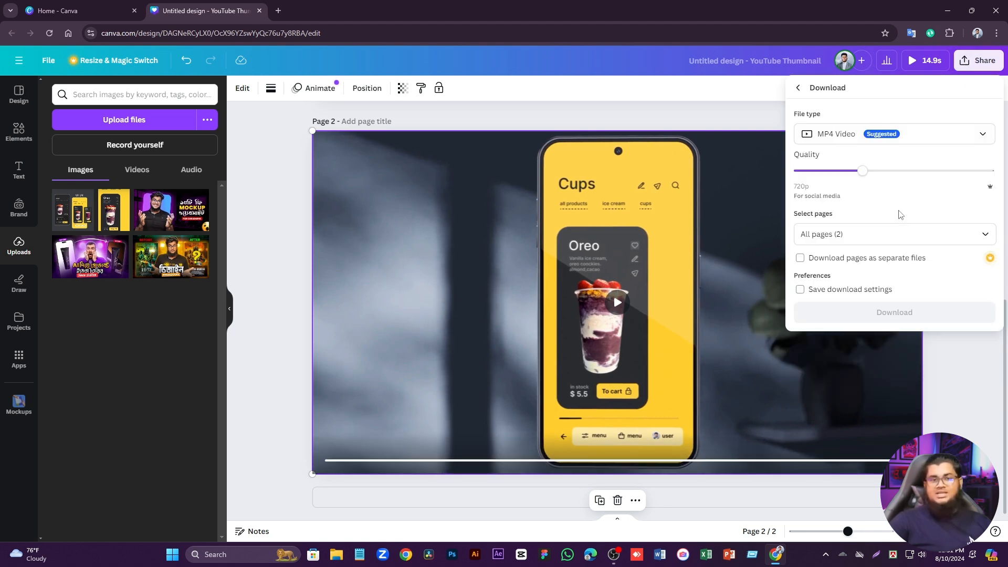
mouse_move(862, 170)
left_mouse_down()
mouse_move(927, 171)
mouse_move(864, 171)
left_mouse_up()
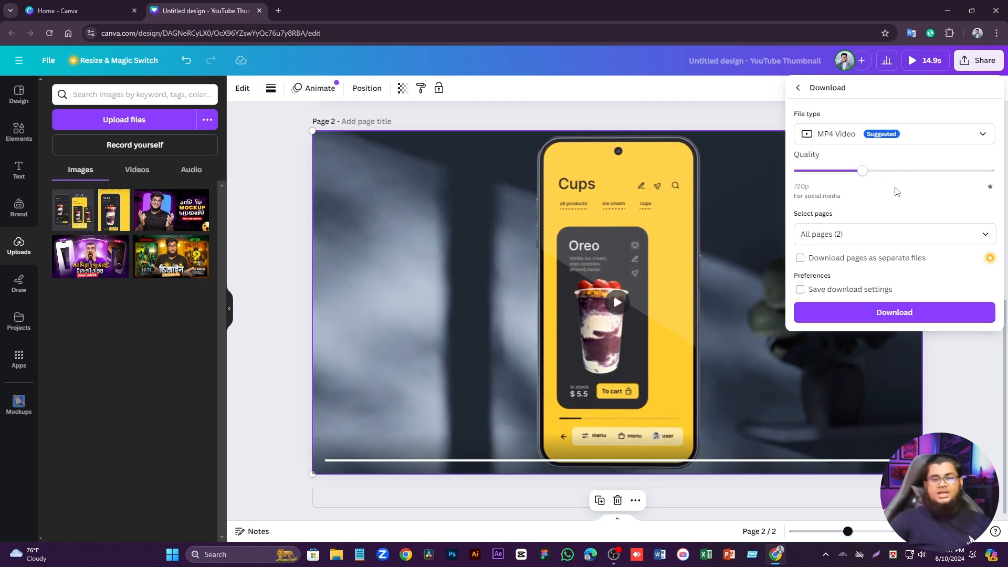